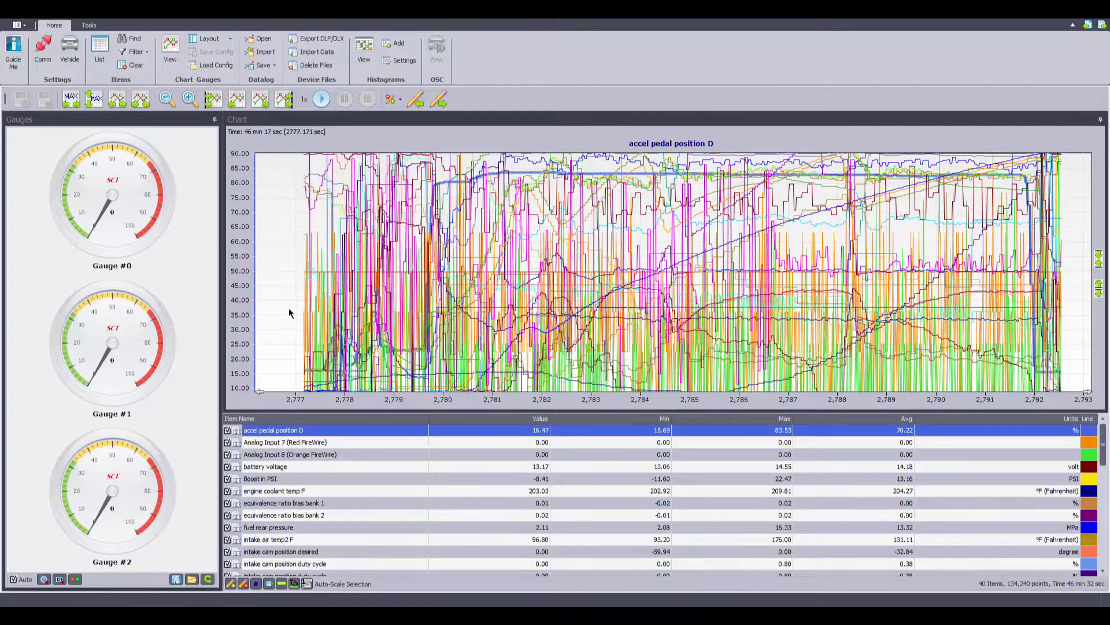
Clear the crowded chart down to accel pedal position D, and add the Boost in PSI, rpm and trns trbn spd traces.
{"action": "left_click", "coordinate": [247, 586]}
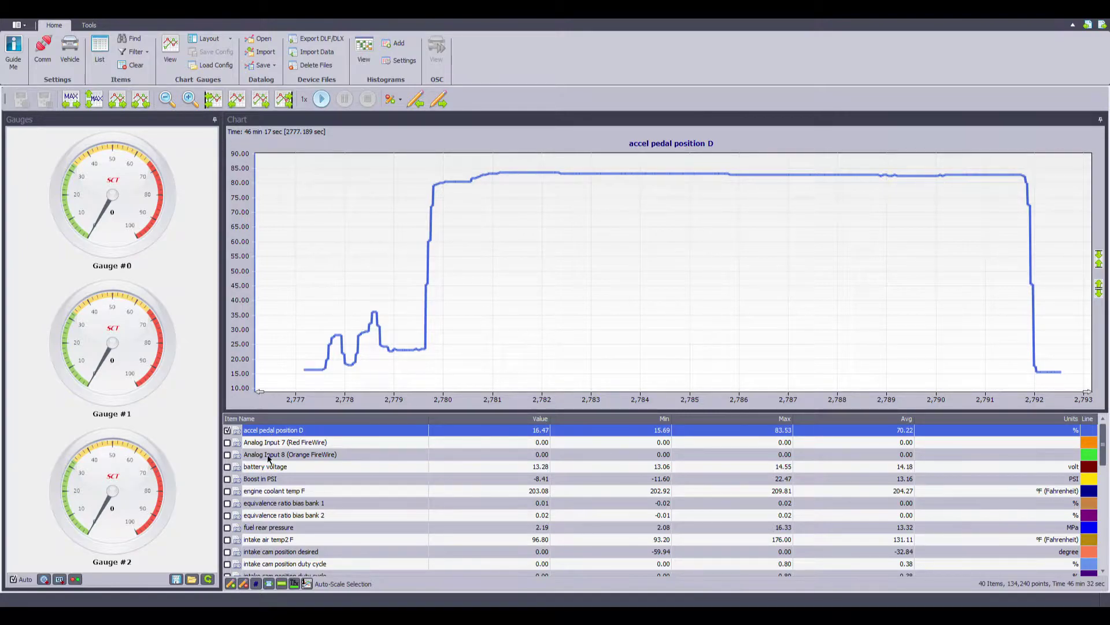
{"action": "left_click", "coordinate": [228, 479]}
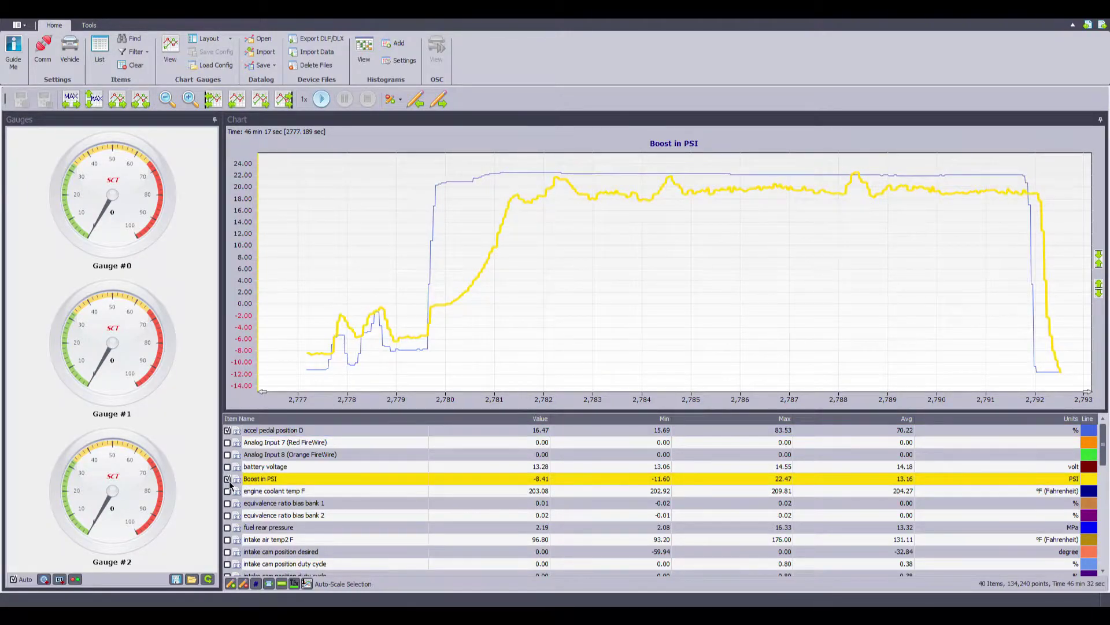
{"action": "scroll", "coordinate": [277, 489], "scroll_direction": "down", "scroll_amount": 3}
{"action": "scroll", "coordinate": [279, 488], "scroll_direction": "down", "scroll_amount": 2}
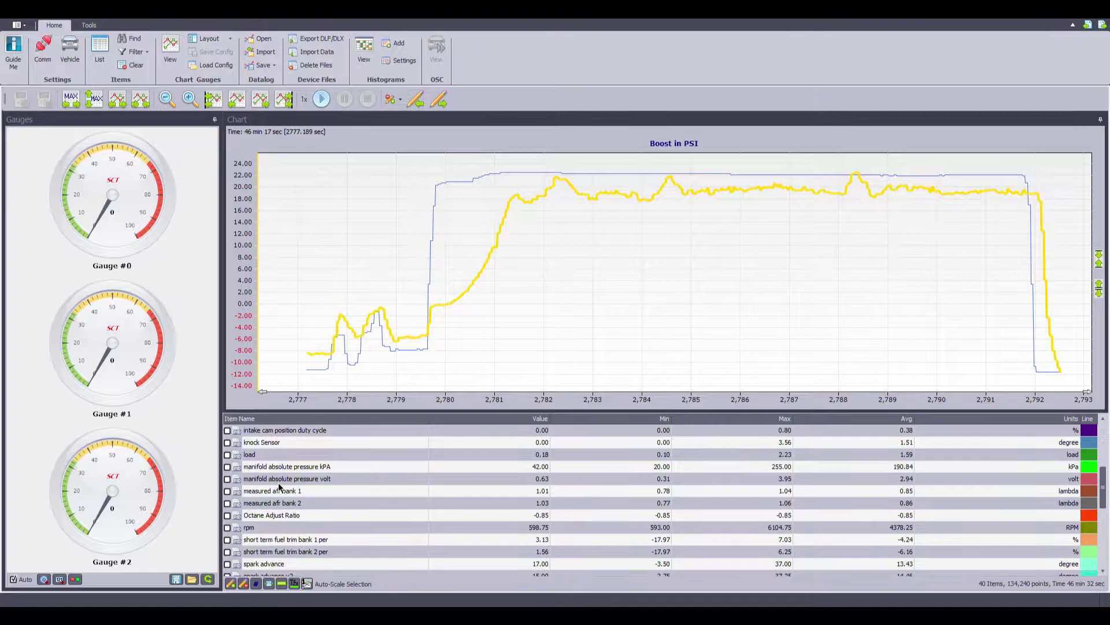
{"action": "left_click", "coordinate": [229, 491]}
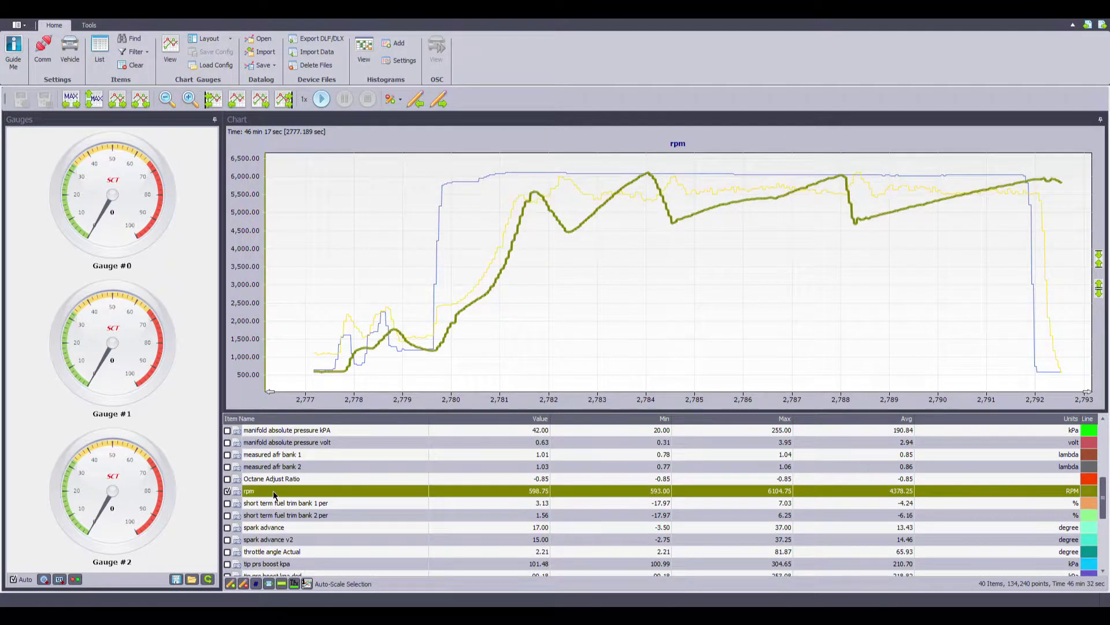
{"action": "scroll", "coordinate": [275, 495], "scroll_direction": "down", "scroll_amount": 4}
{"action": "scroll", "coordinate": [275, 495], "scroll_direction": "down", "scroll_amount": 1}
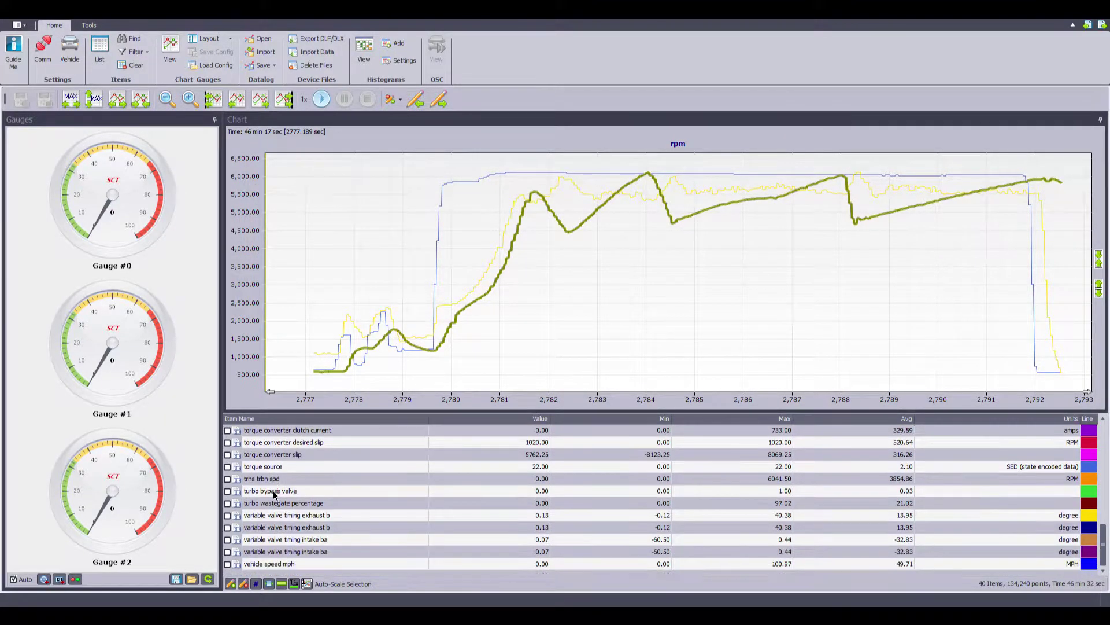
{"action": "left_click", "coordinate": [228, 480]}
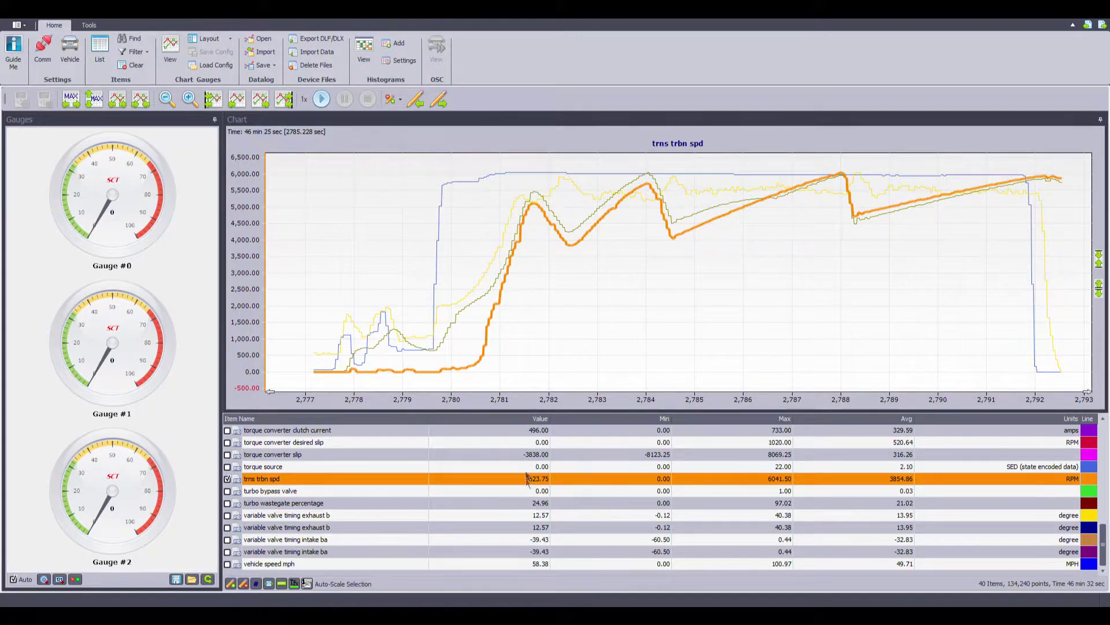
Check the trns trbn spd values around the last gear shift, and focus the chart on rpm and Boost in PSI in turn.
{"action": "left_click", "coordinate": [860, 218]}
{"action": "scroll", "coordinate": [327, 484], "scroll_direction": "up", "scroll_amount": 3}
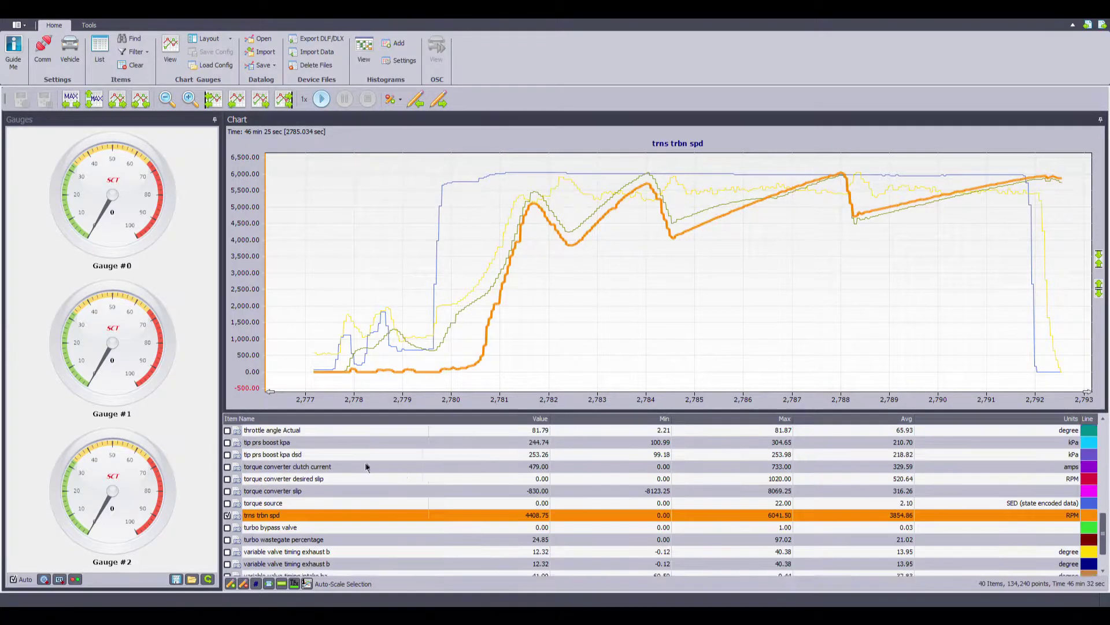
{"action": "scroll", "coordinate": [328, 485], "scroll_direction": "up", "scroll_amount": 2}
{"action": "left_click", "coordinate": [294, 518]}
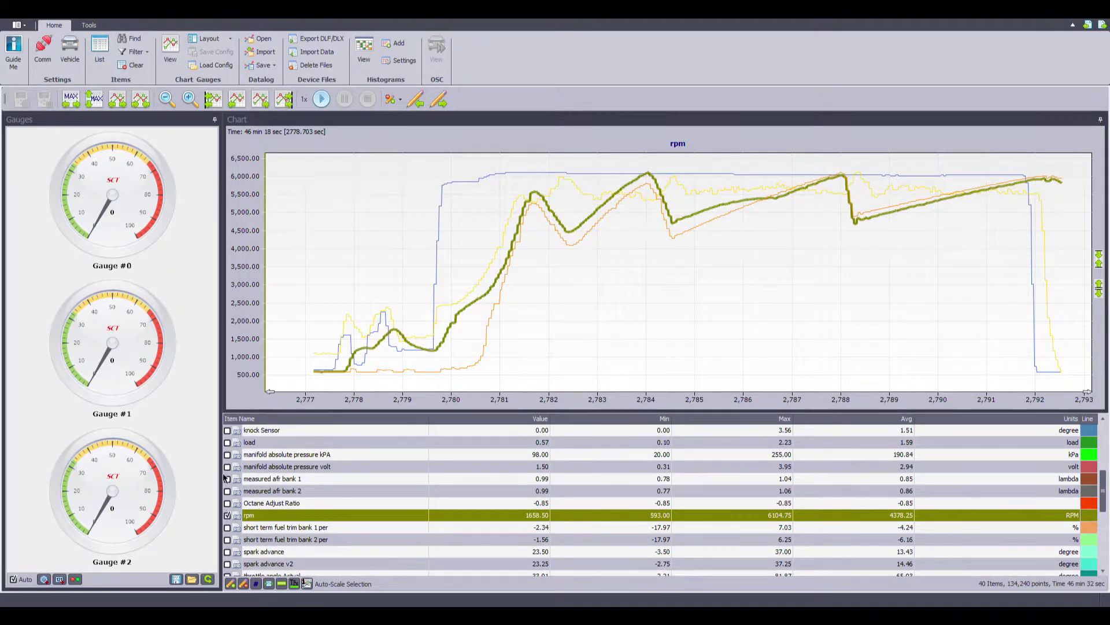
{"action": "scroll", "coordinate": [245, 468], "scroll_direction": "up", "scroll_amount": 4}
{"action": "left_click", "coordinate": [246, 467]}
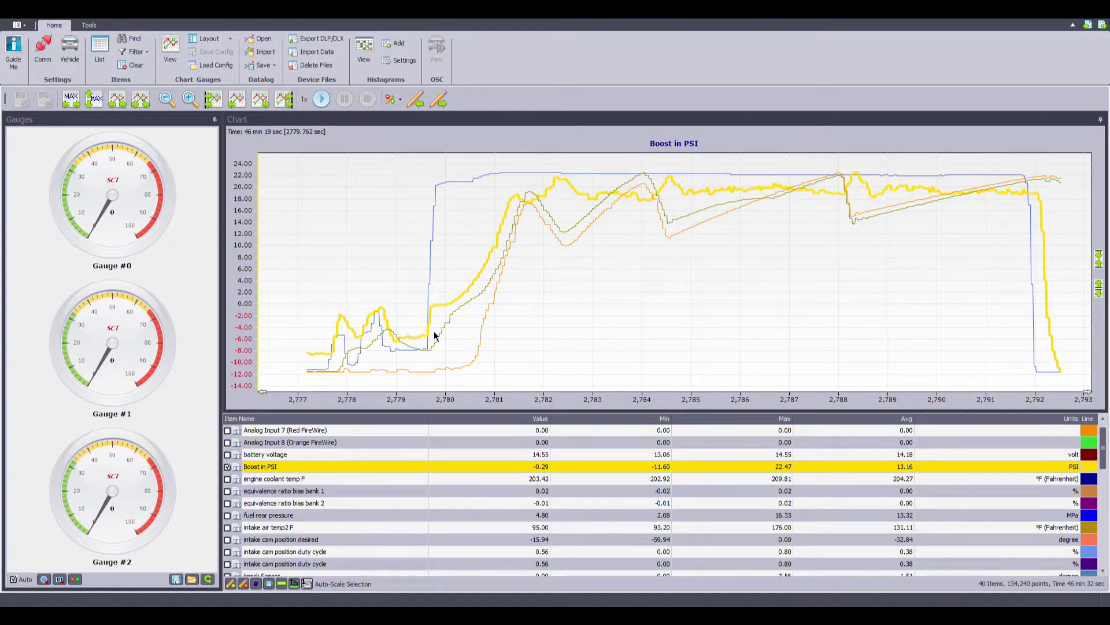
Show intake air temp2 F on the chart to examine how it develops during the pull, and hide it again.
{"action": "scroll", "coordinate": [435, 336], "scroll_direction": "down", "scroll_amount": 1}
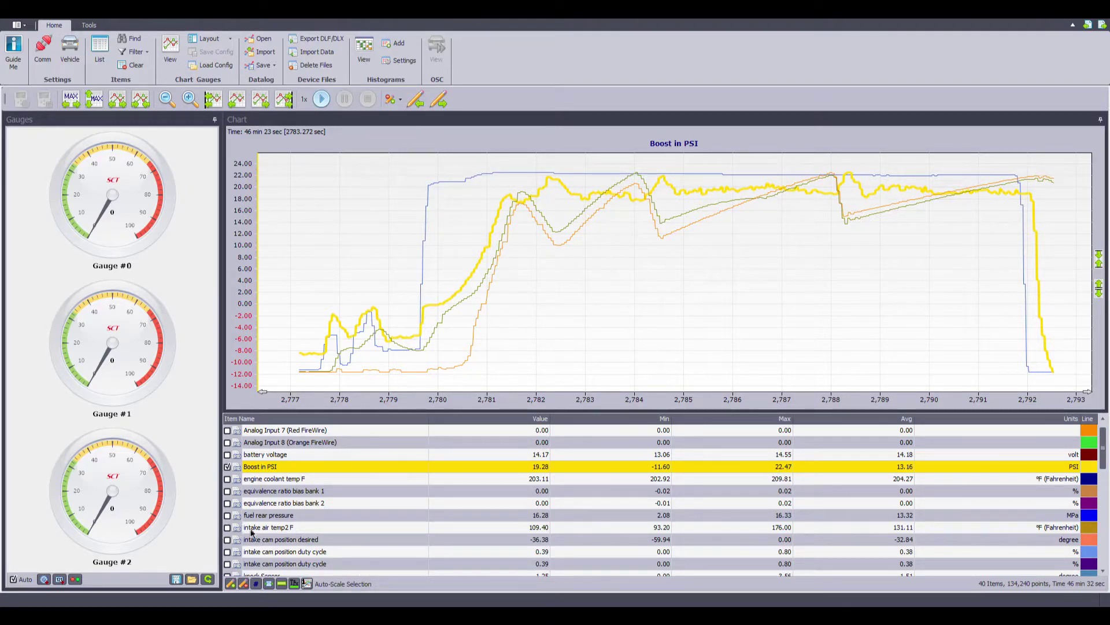
{"action": "left_click", "coordinate": [227, 527]}
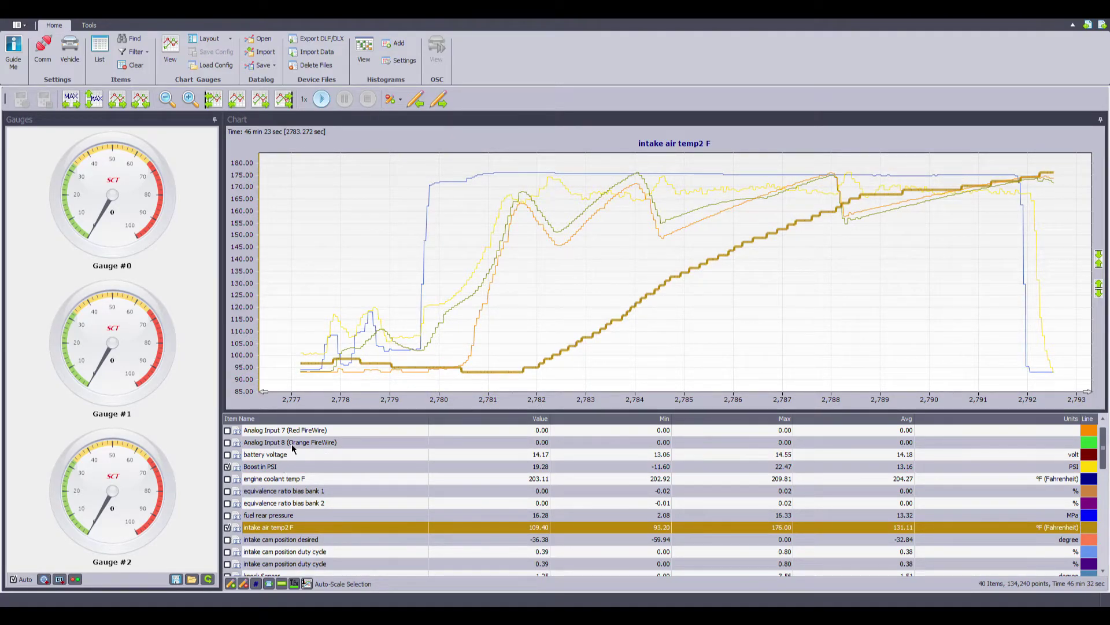
{"action": "left_click", "coordinate": [336, 375]}
{"action": "left_click", "coordinate": [307, 370]}
{"action": "left_click", "coordinate": [227, 527]}
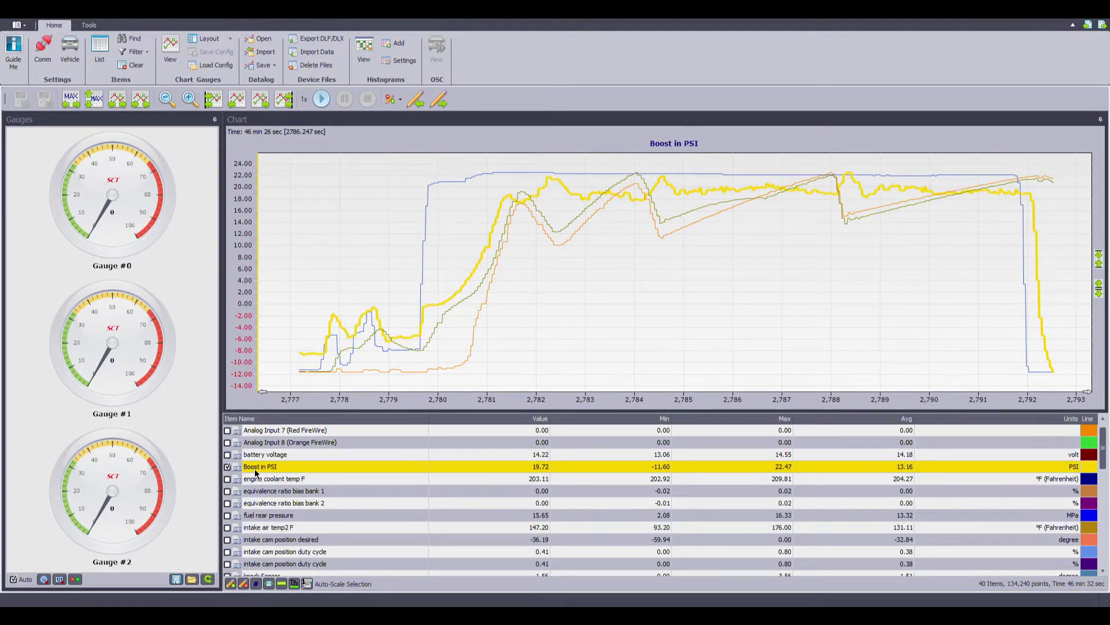
Reduce the chart to Boost in PSI and rpm only, and make Boost in PSI the highlighted trace.
{"action": "left_click", "coordinate": [242, 583]}
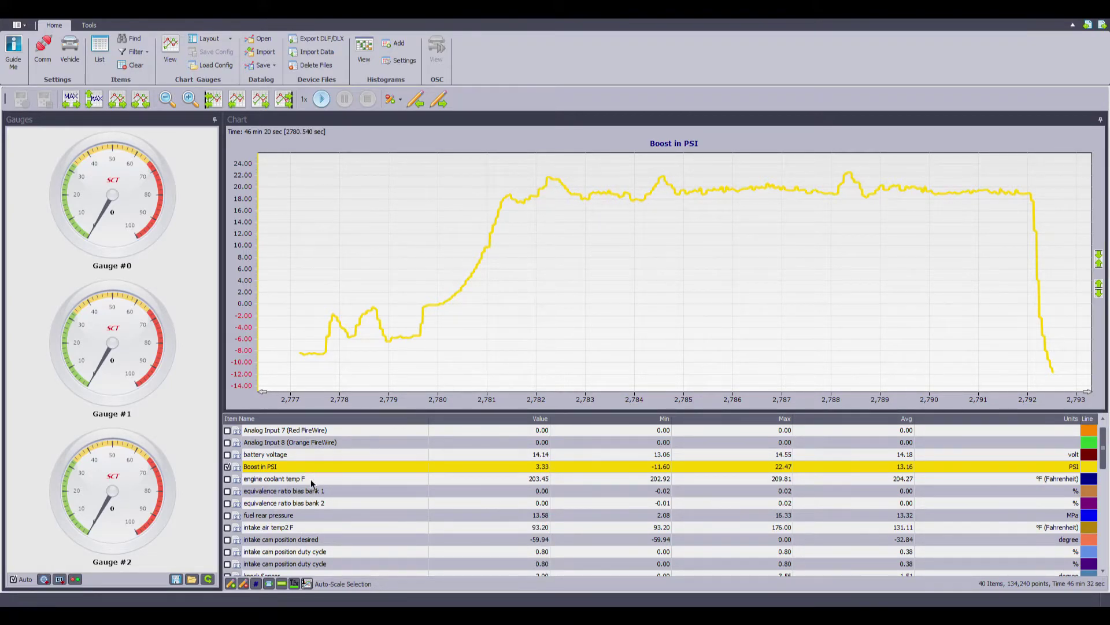
{"action": "scroll", "coordinate": [255, 515], "scroll_direction": "down", "scroll_amount": 3}
{"action": "scroll", "coordinate": [243, 559], "scroll_direction": "down", "scroll_amount": 1}
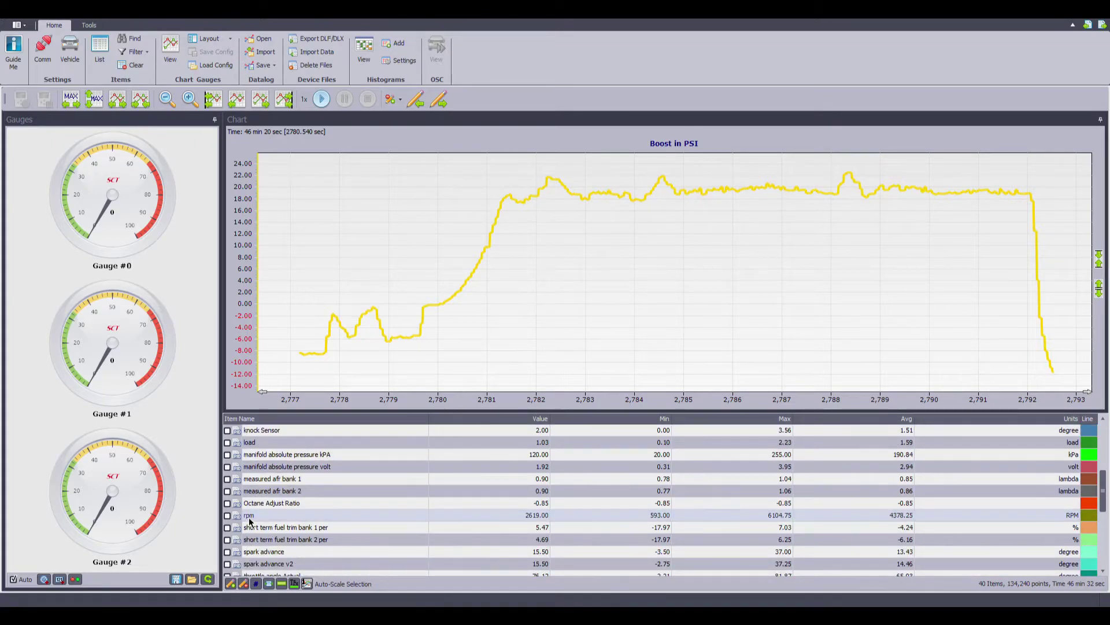
{"action": "left_click", "coordinate": [249, 516]}
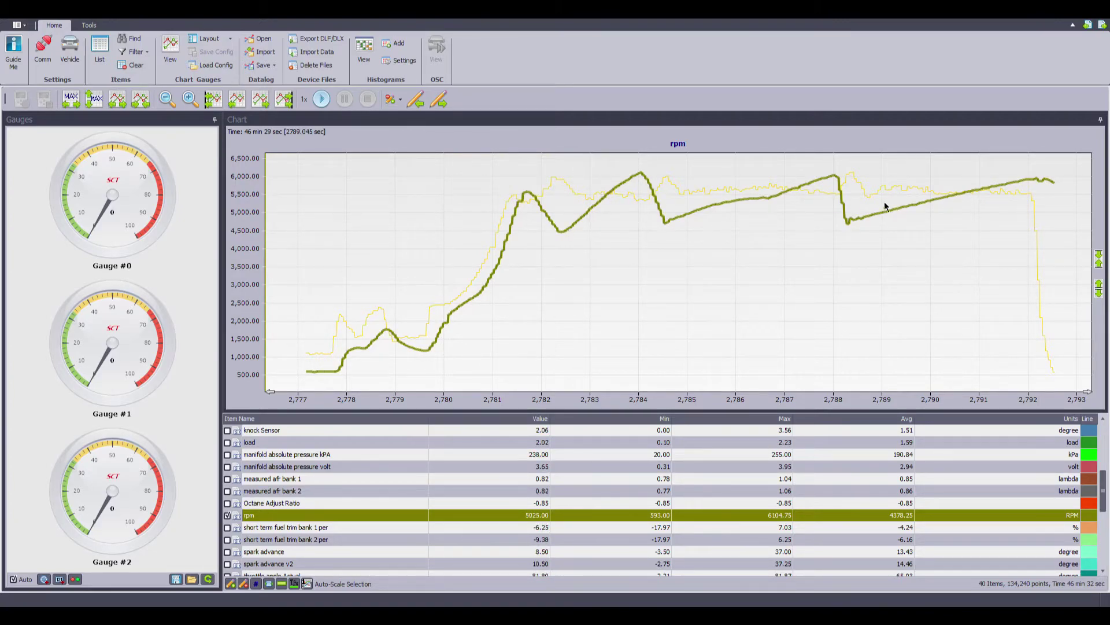
{"action": "scroll", "coordinate": [557, 448], "scroll_direction": "up", "scroll_amount": 3}
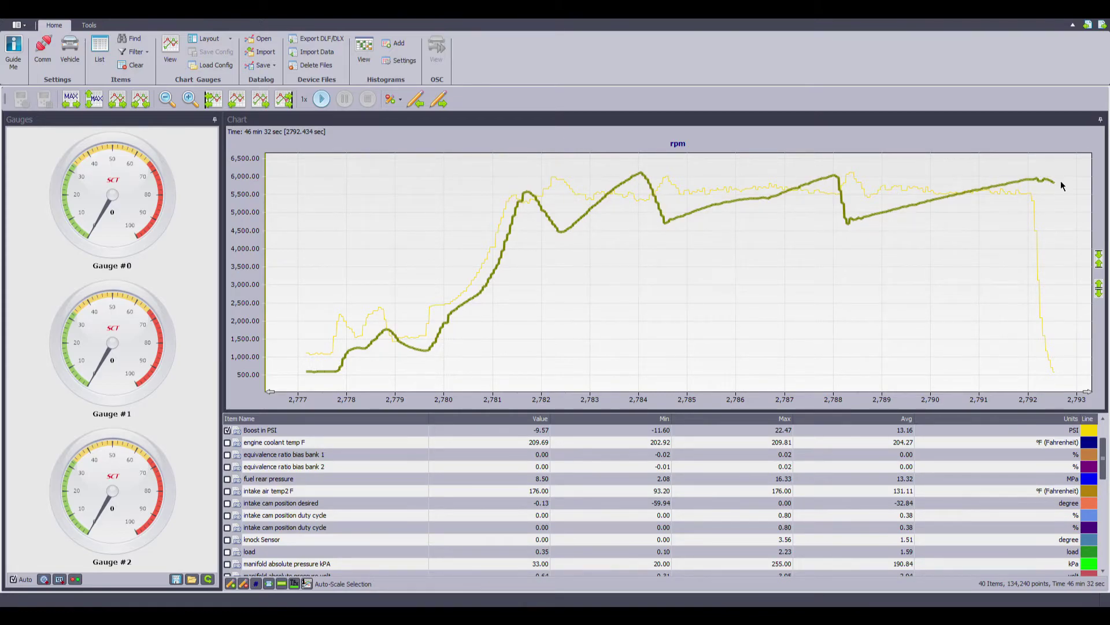
{"action": "left_click", "coordinate": [477, 434]}
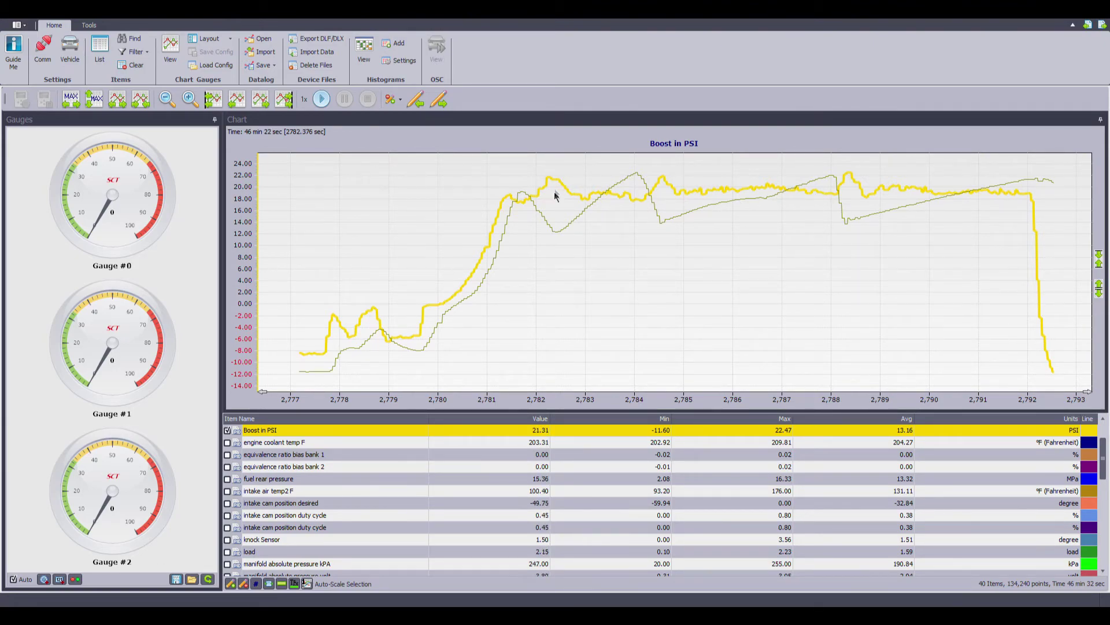
{"action": "scroll", "coordinate": [300, 489], "scroll_direction": "down", "scroll_amount": 1}
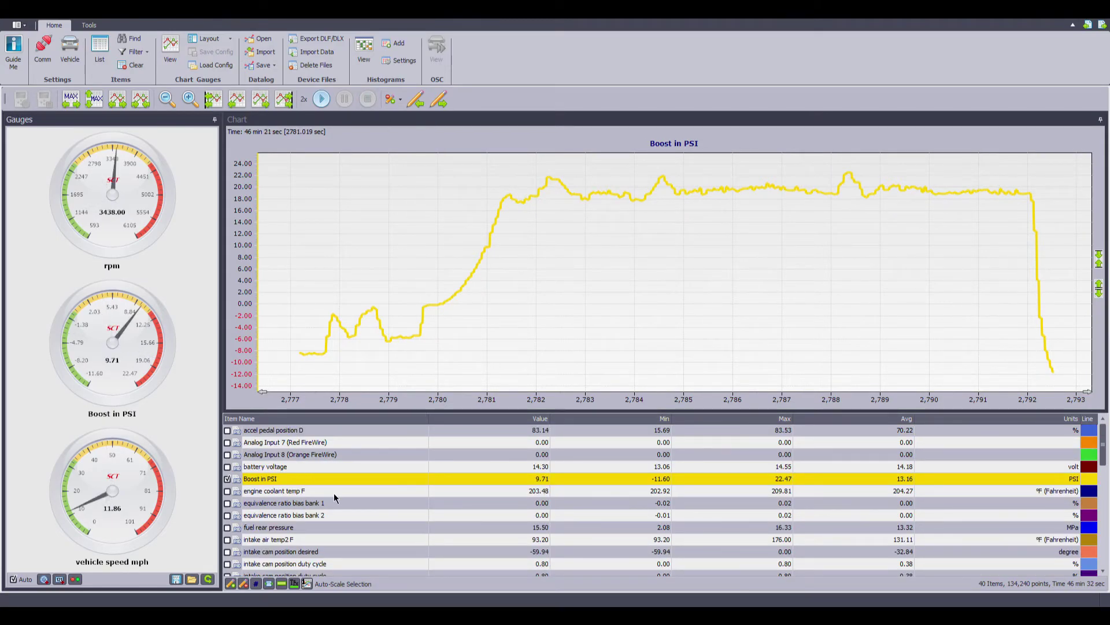
{"action": "scroll", "coordinate": [334, 493], "scroll_direction": "down", "scroll_amount": 3}
{"action": "scroll", "coordinate": [335, 493], "scroll_direction": "up", "scroll_amount": 3}
{"action": "scroll", "coordinate": [335, 495], "scroll_direction": "down", "scroll_amount": 10}
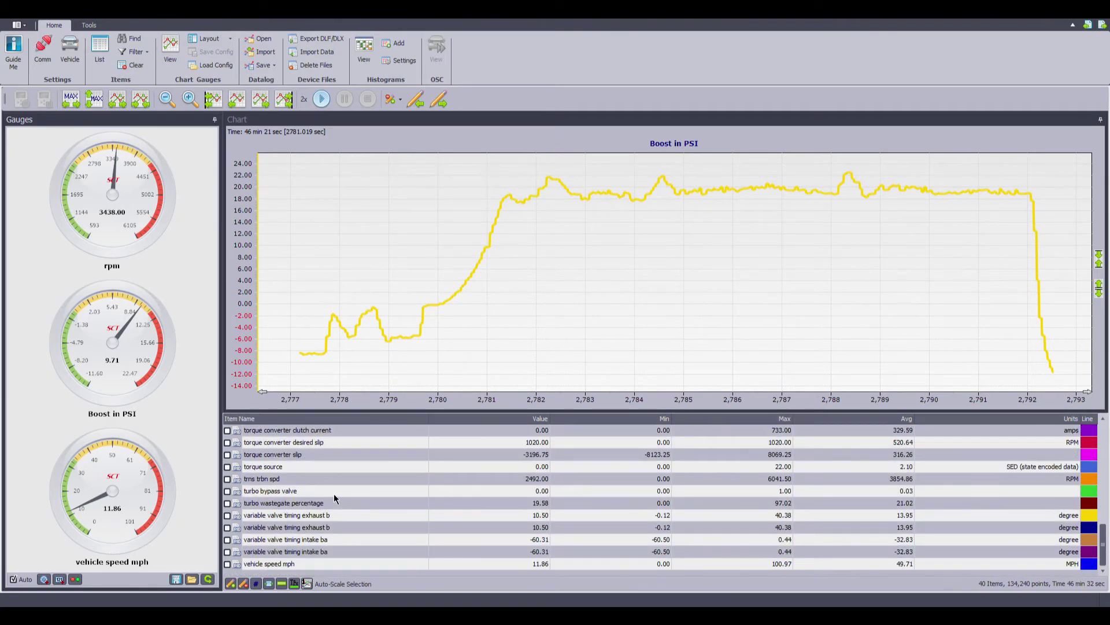
{"action": "scroll", "coordinate": [334, 499], "scroll_direction": "up", "scroll_amount": 10}
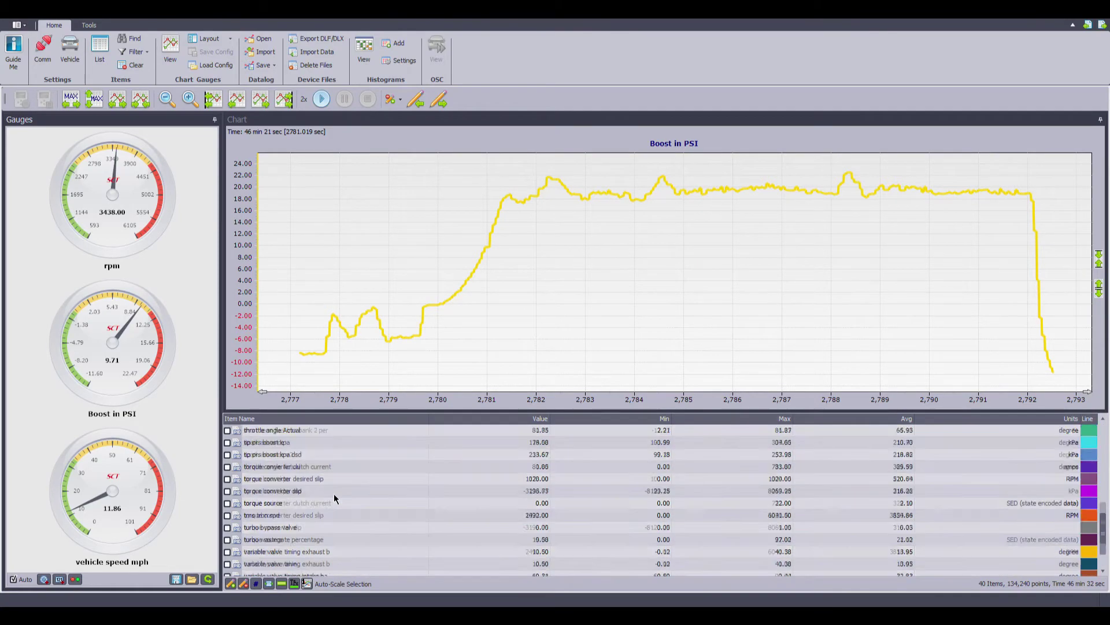